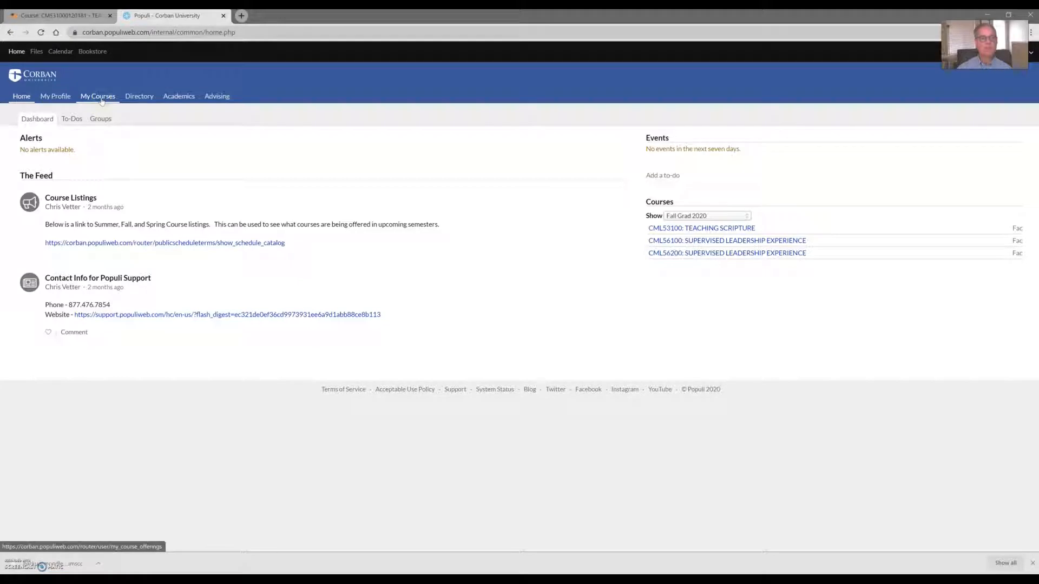
Step: Open the CML53100 Teaching Scripture course under Fall Grad 2020, then switch to the Converge course page
{"action": "left_click", "coordinate": [726, 218]}
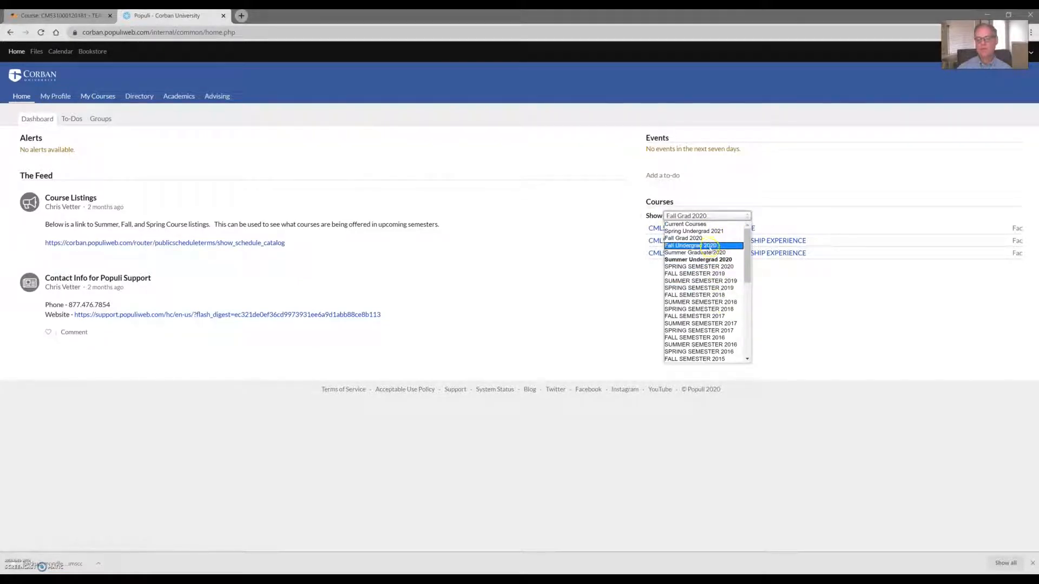
{"action": "left_click", "coordinate": [709, 239]}
{"action": "left_click", "coordinate": [708, 229]}
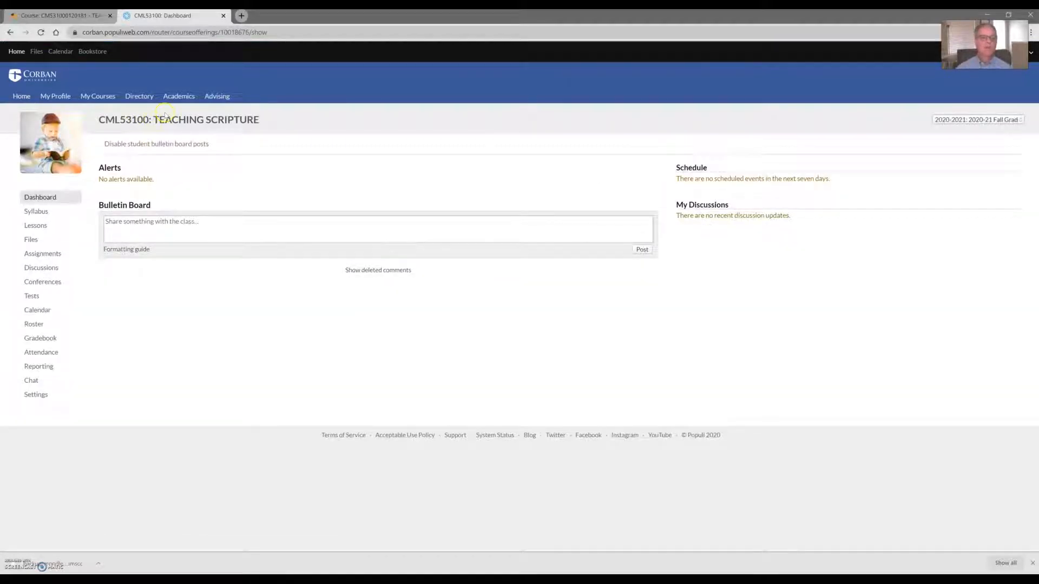
{"action": "left_click", "coordinate": [61, 16]}
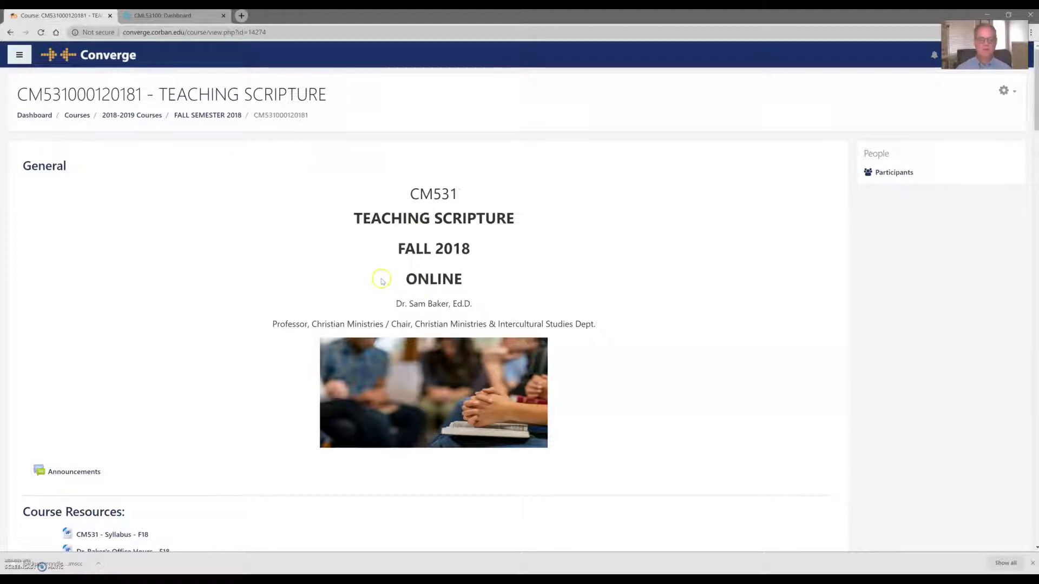
{"action": "scroll", "coordinate": [381, 279], "scroll_direction": "down", "scroll_amount": 9}
{"action": "scroll", "coordinate": [379, 276], "scroll_direction": "up", "scroll_amount": 9}
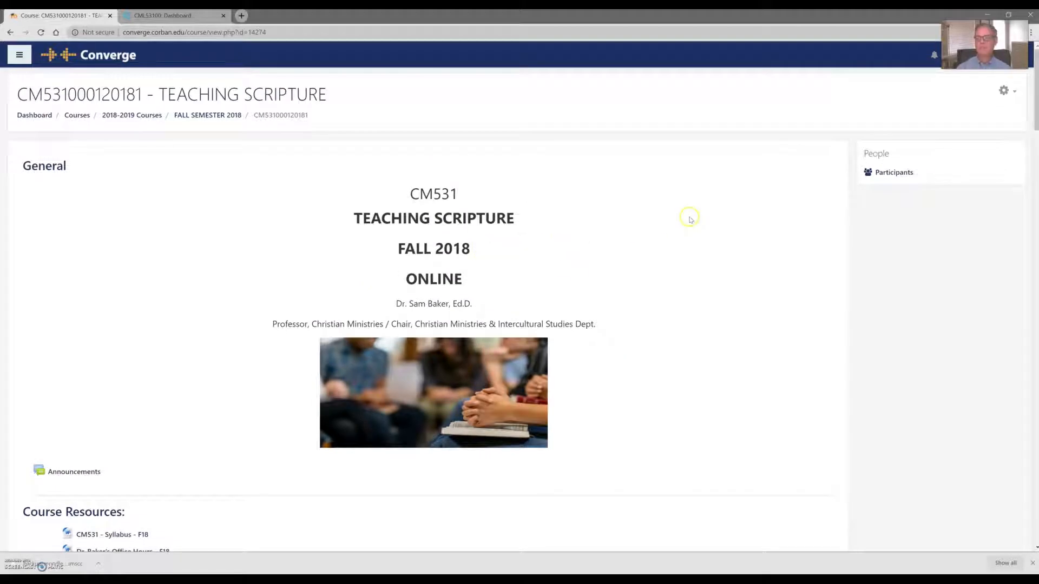
{"action": "left_click", "coordinate": [1004, 93]}
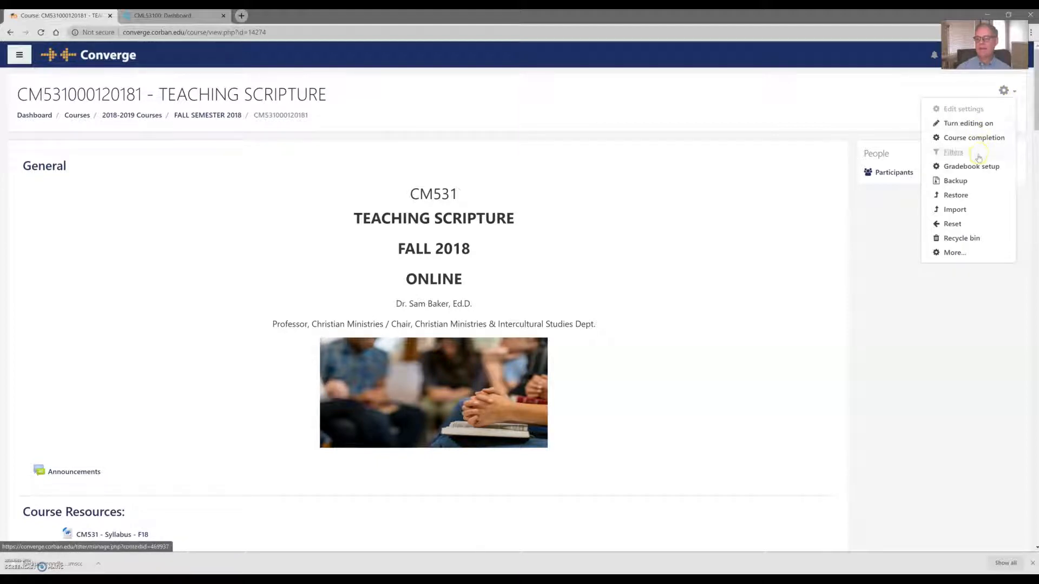
{"action": "left_click", "coordinate": [954, 182]}
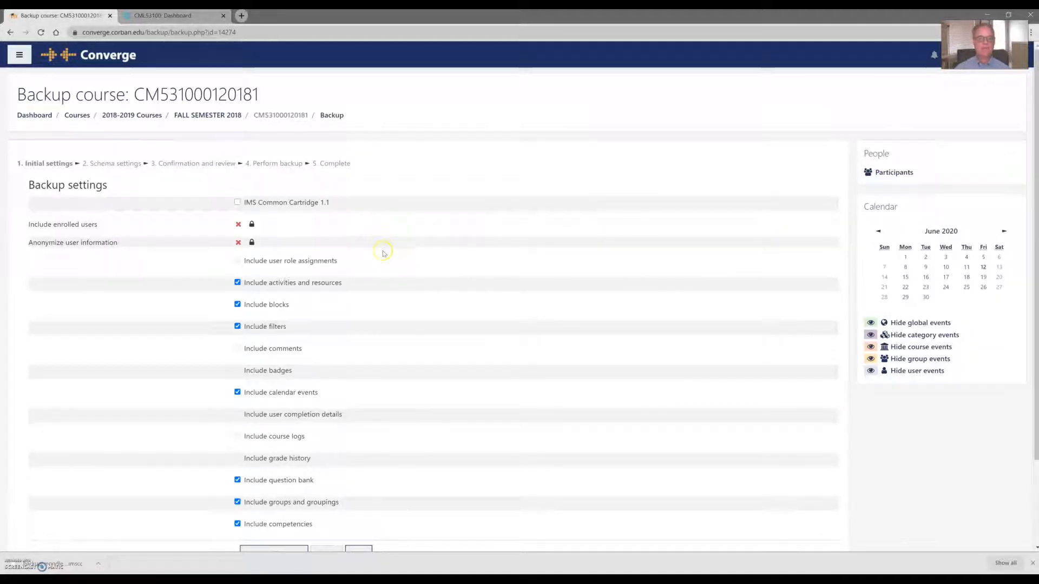
Step: Back up the course as IMS Common Cartridge 1.1, jumping straight to the final step
{"action": "left_click", "coordinate": [237, 203]}
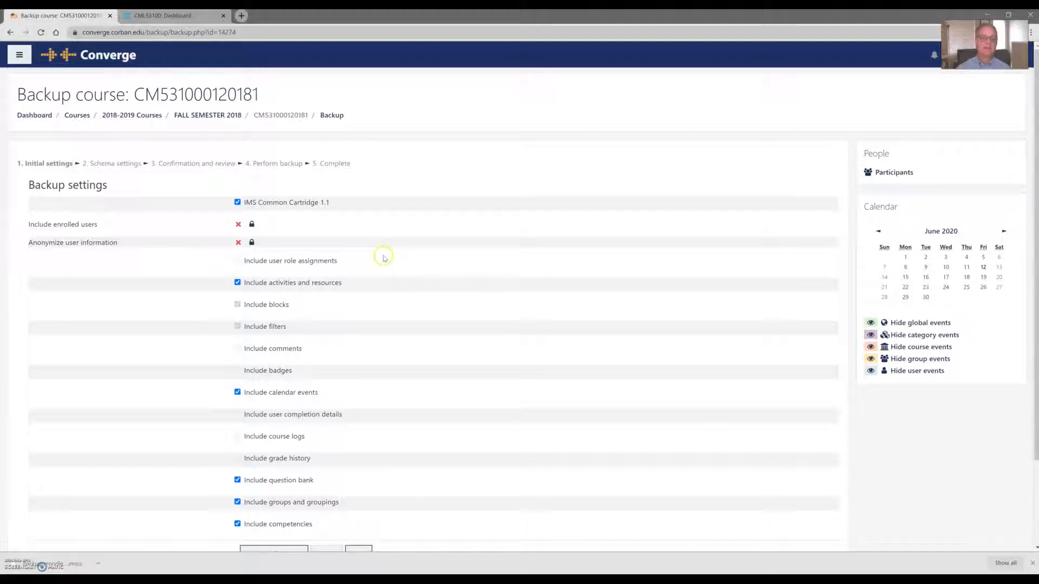
{"action": "scroll", "coordinate": [383, 257], "scroll_direction": "down", "scroll_amount": 2}
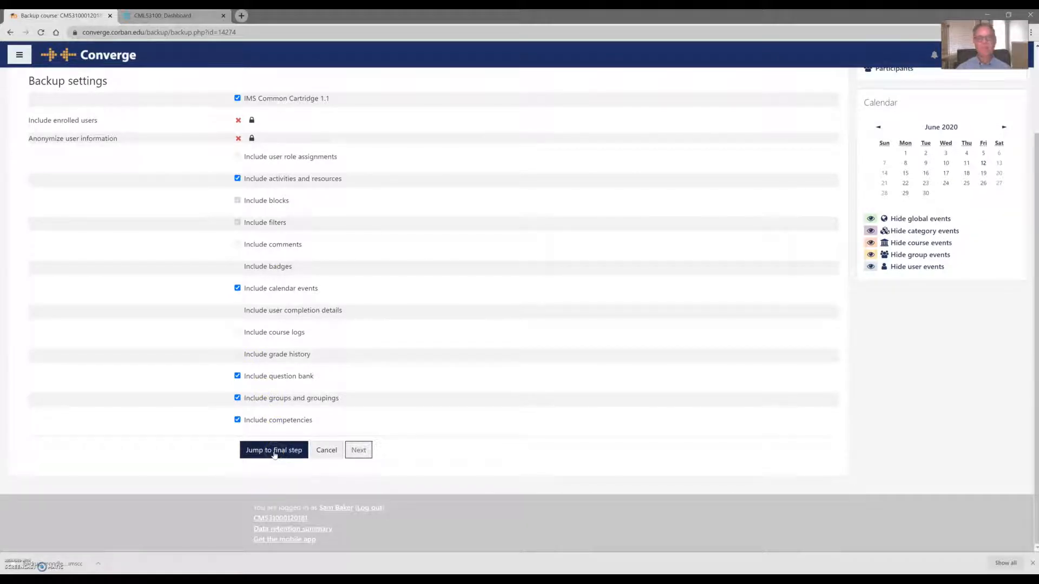
{"action": "left_click", "coordinate": [365, 455]}
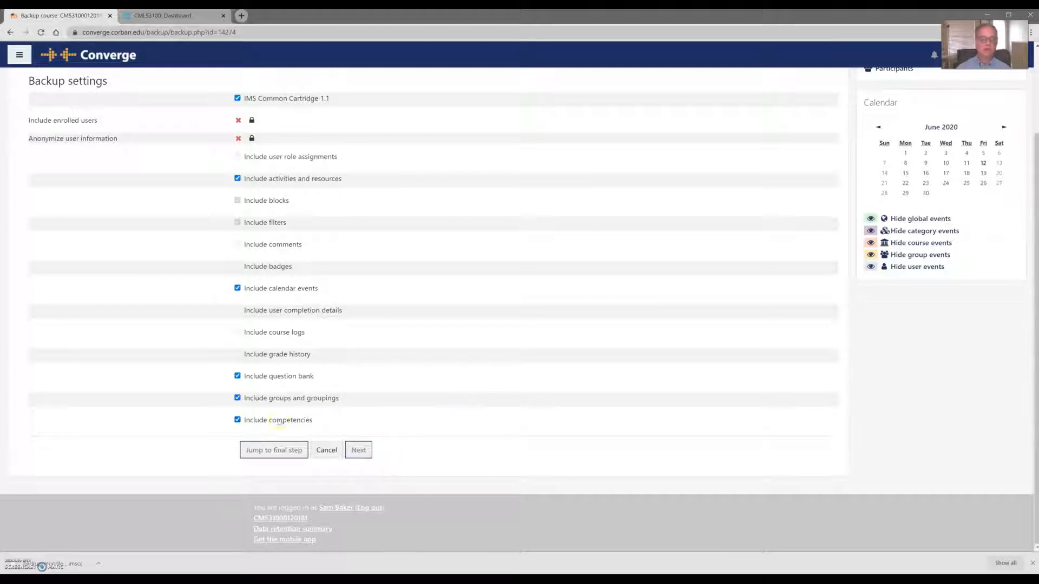
{"action": "left_click", "coordinate": [264, 451]}
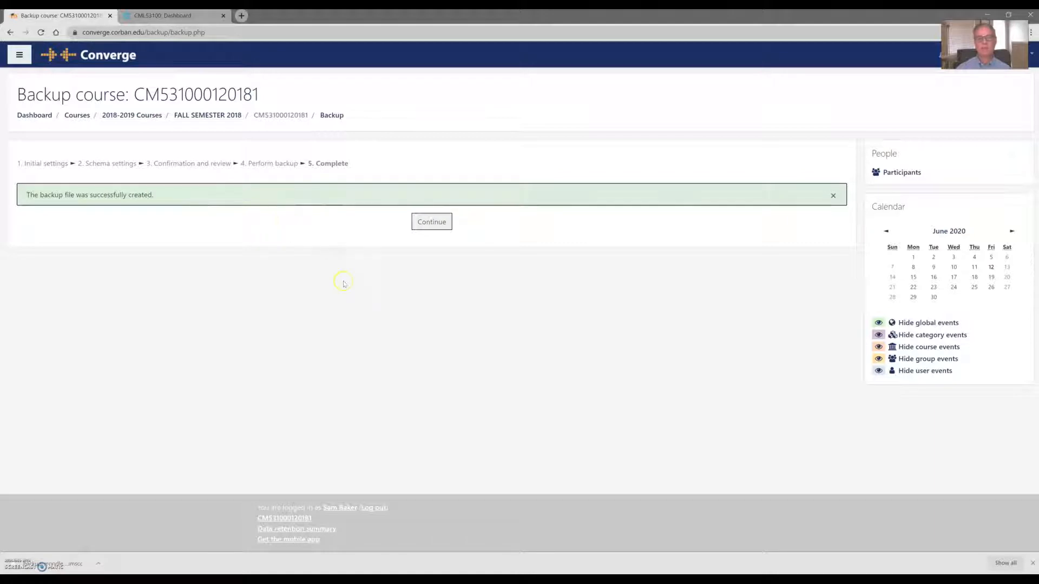
Step: Continue past the completed backup to the user private backup area listing the new .imscc file
{"action": "left_click", "coordinate": [437, 226]}
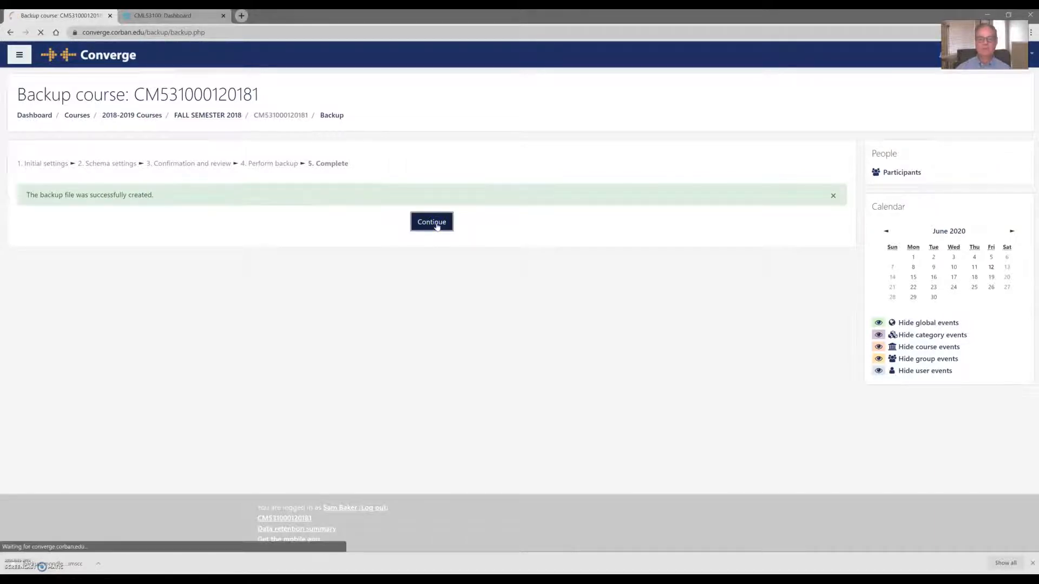
{"action": "scroll", "coordinate": [419, 288], "scroll_direction": "down", "scroll_amount": 3}
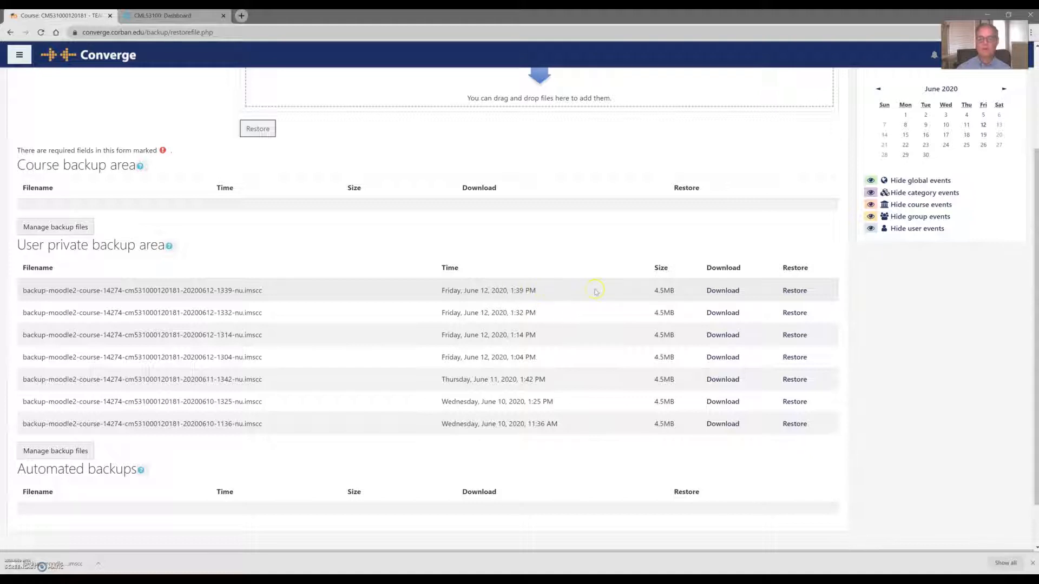
Step: Download the June 12, 2020 1:39 PM .imscc backup and check it in the download bar
{"action": "left_click", "coordinate": [724, 292]}
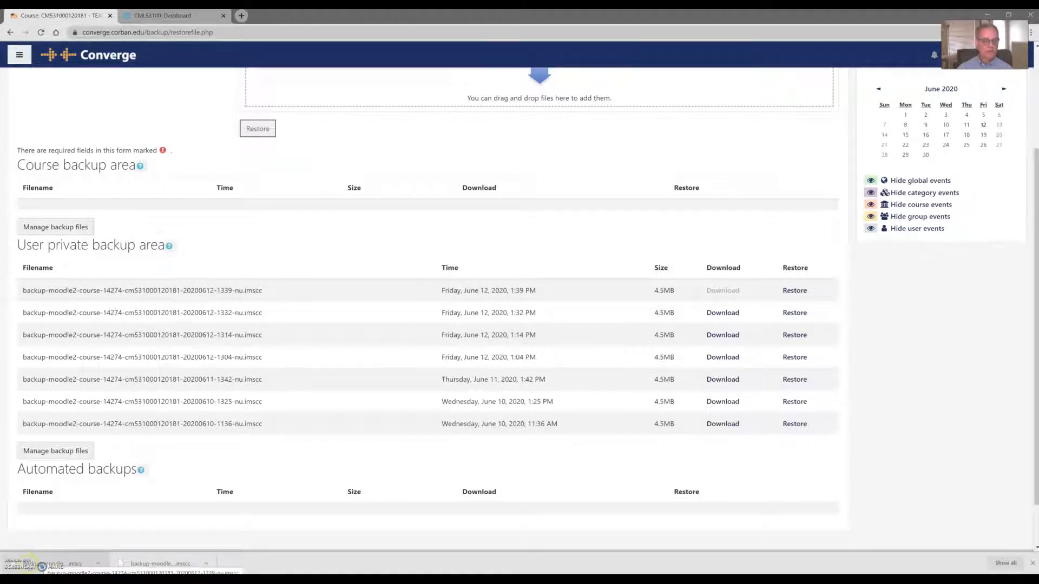
{"action": "left_click", "coordinate": [99, 565]}
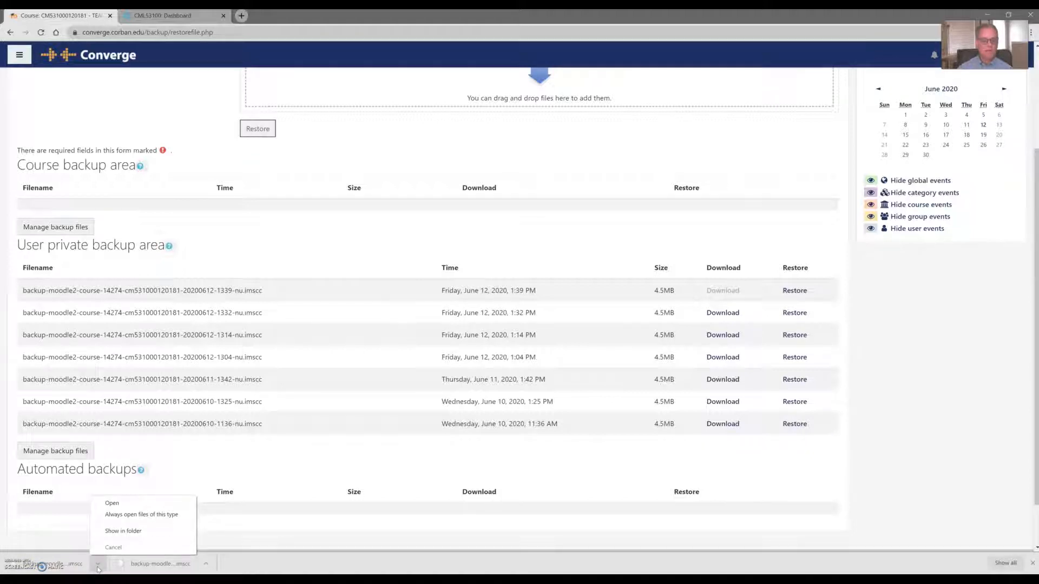
{"action": "left_click", "coordinate": [119, 533]}
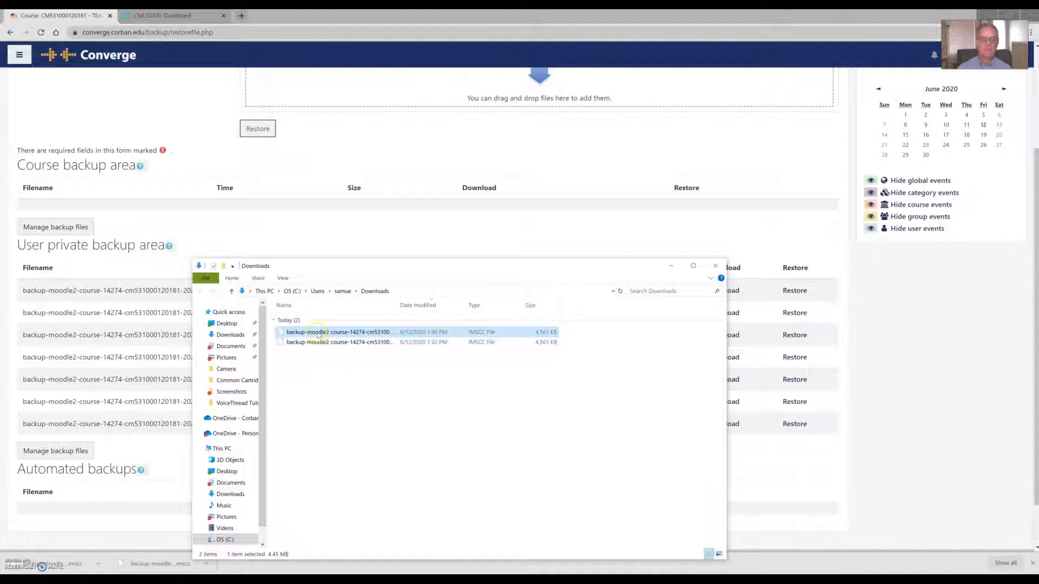
{"action": "left_click", "coordinate": [318, 334]}
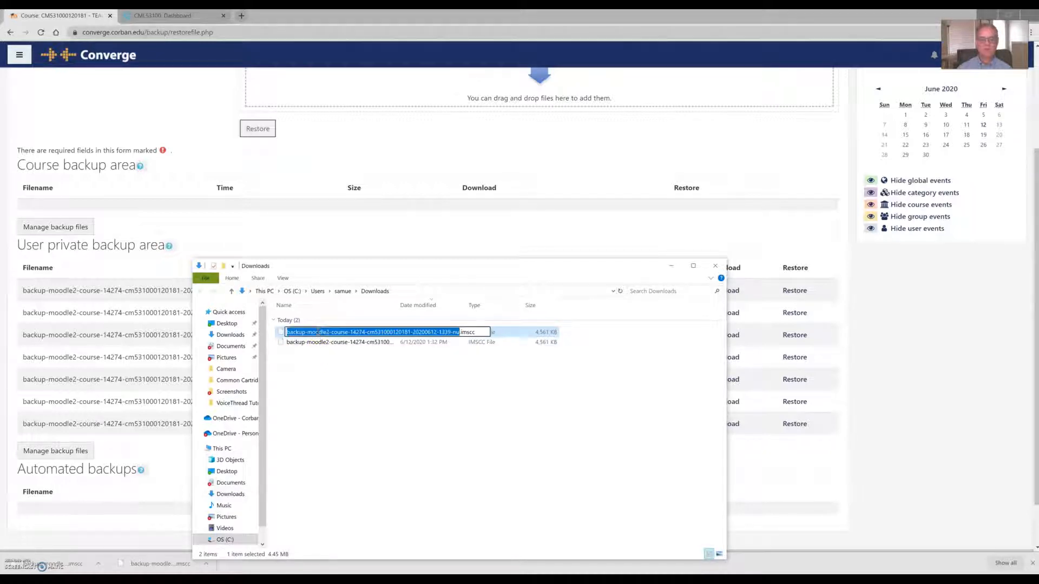
{"action": "left_click", "coordinate": [345, 374]}
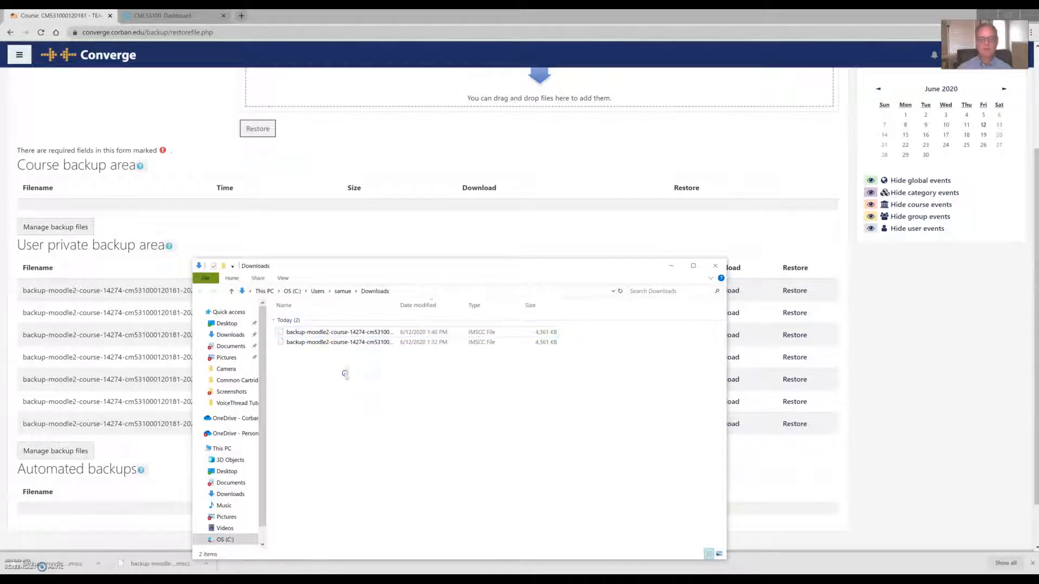
{"action": "left_click", "coordinate": [715, 266]}
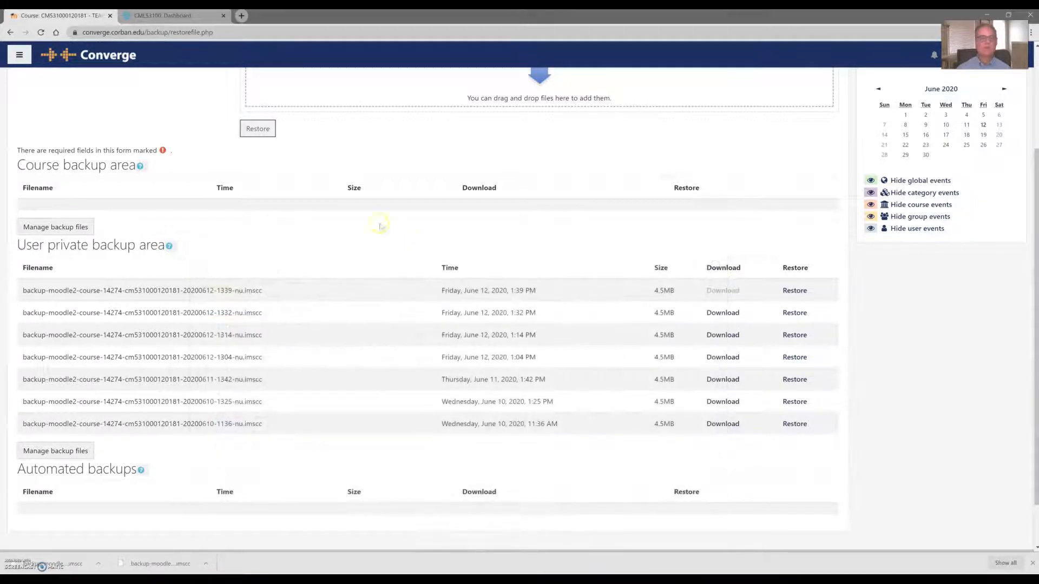
Step: From the CML53100 course Settings, go to Common Cartridge > Import
{"action": "left_click", "coordinate": [182, 17]}
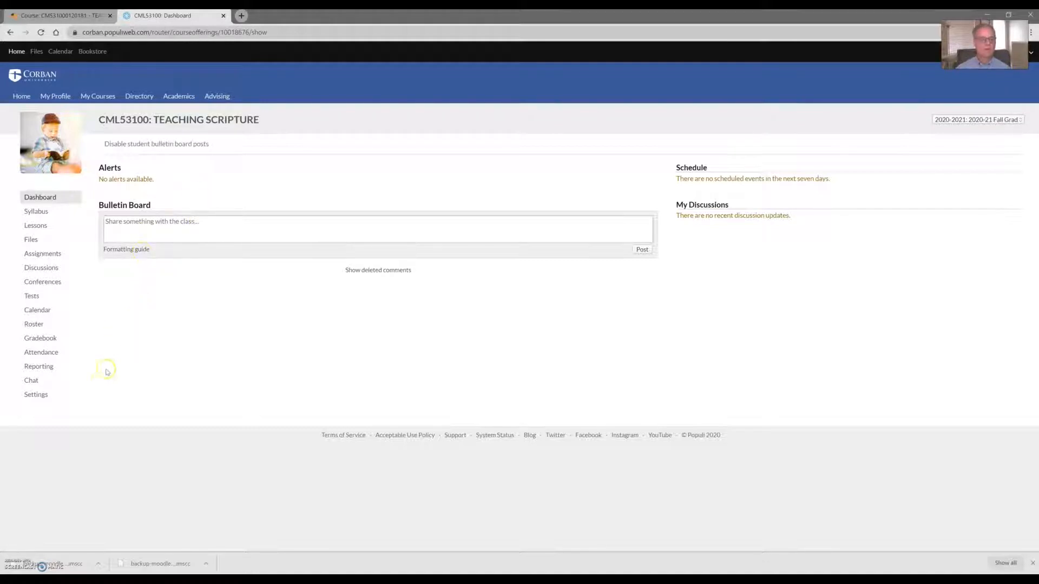
{"action": "left_click", "coordinate": [33, 397]}
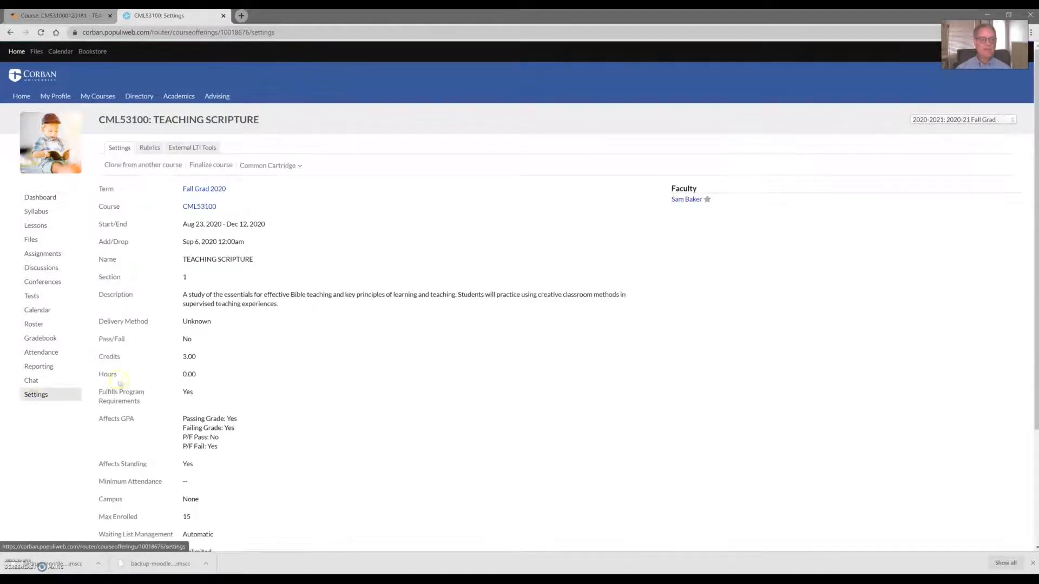
{"action": "left_click", "coordinate": [259, 169]}
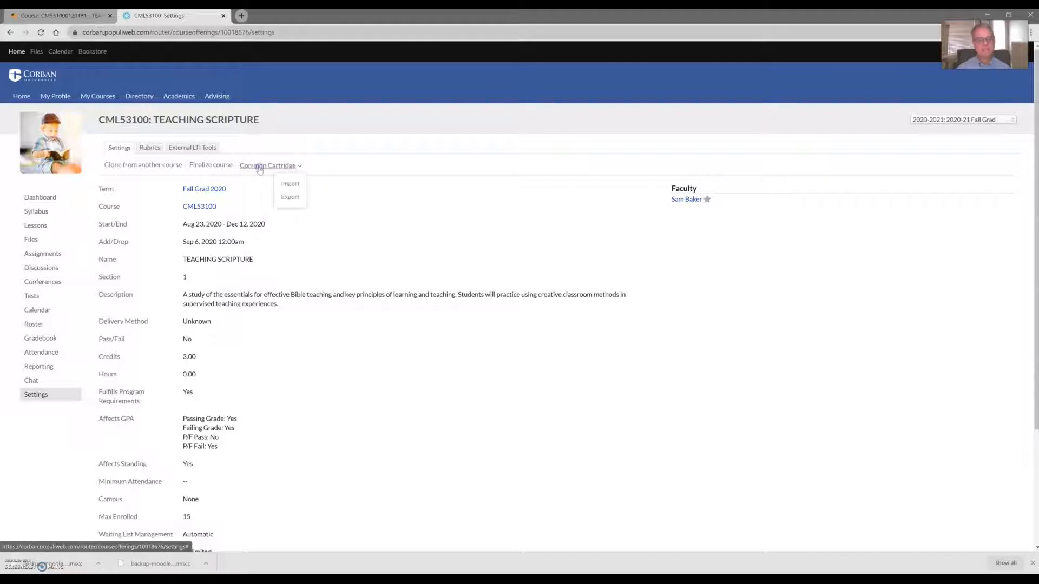
{"action": "left_click", "coordinate": [292, 185]}
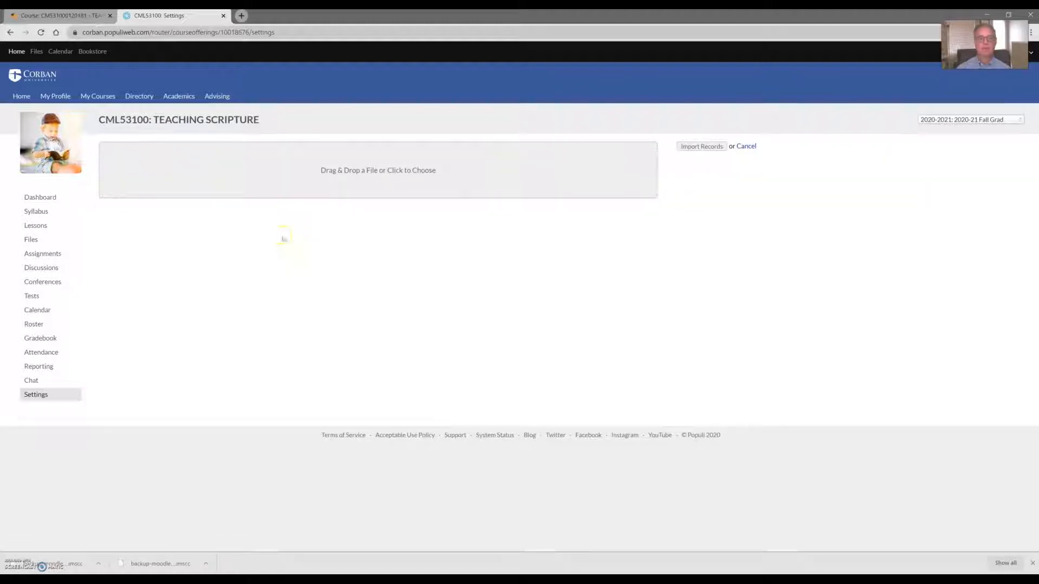
Step: Upload the first 4.5 MB .imscc backup from Downloads into the cartridge importer
{"action": "left_click", "coordinate": [404, 177]}
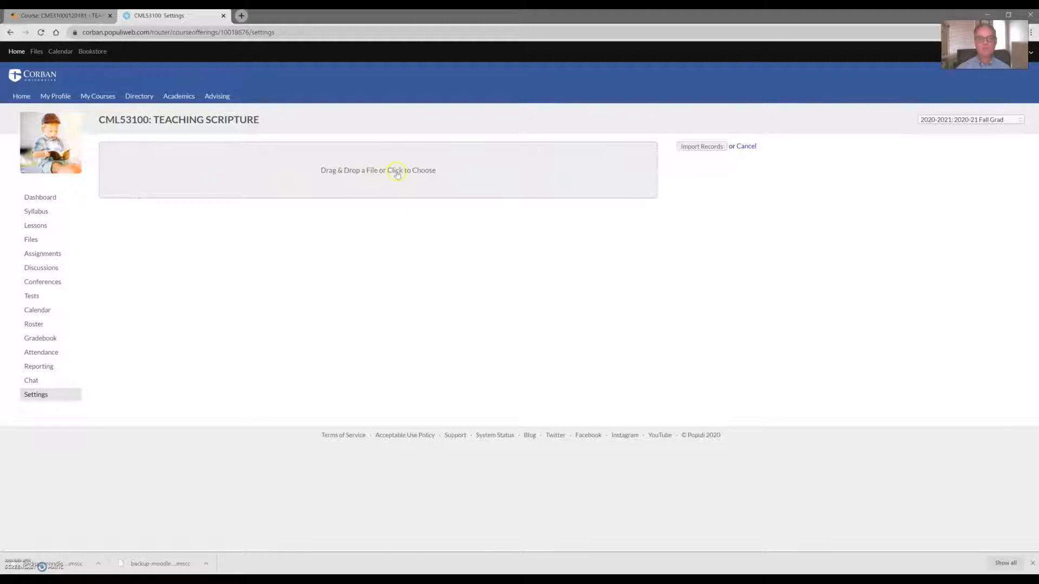
{"action": "left_click", "coordinate": [397, 173]}
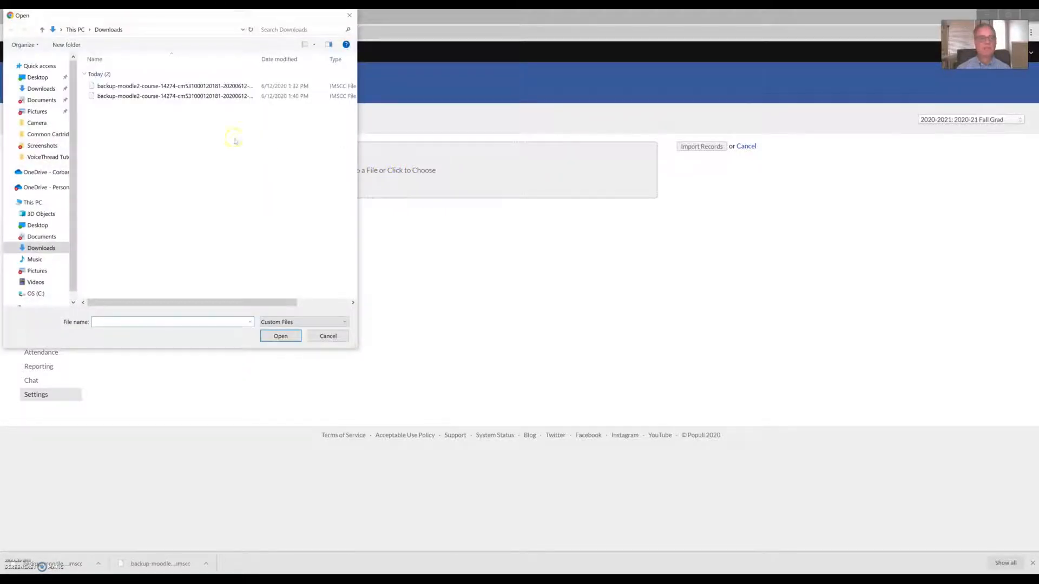
{"action": "left_click", "coordinate": [149, 86]}
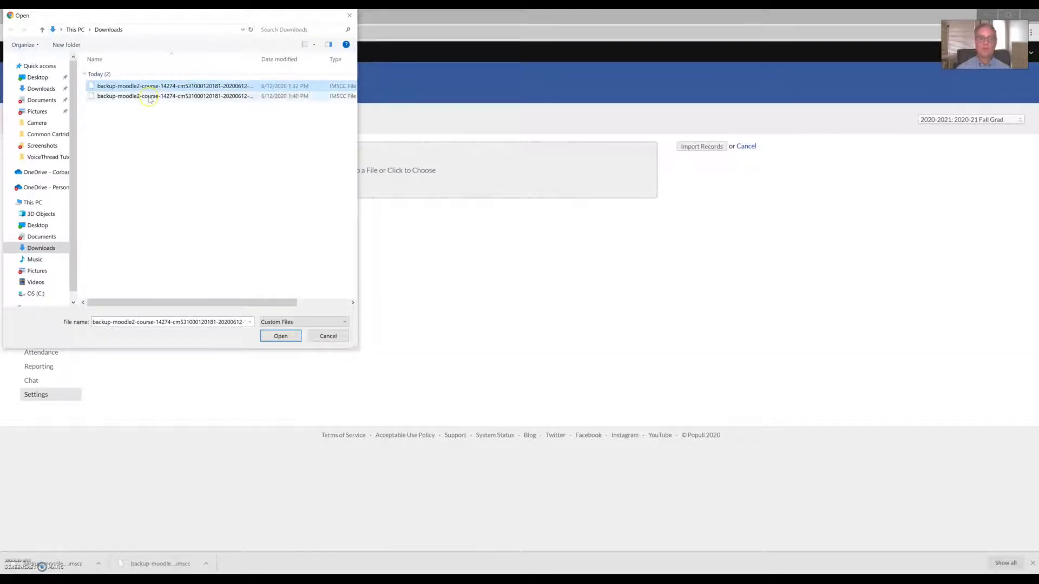
{"action": "left_click", "coordinate": [280, 336]}
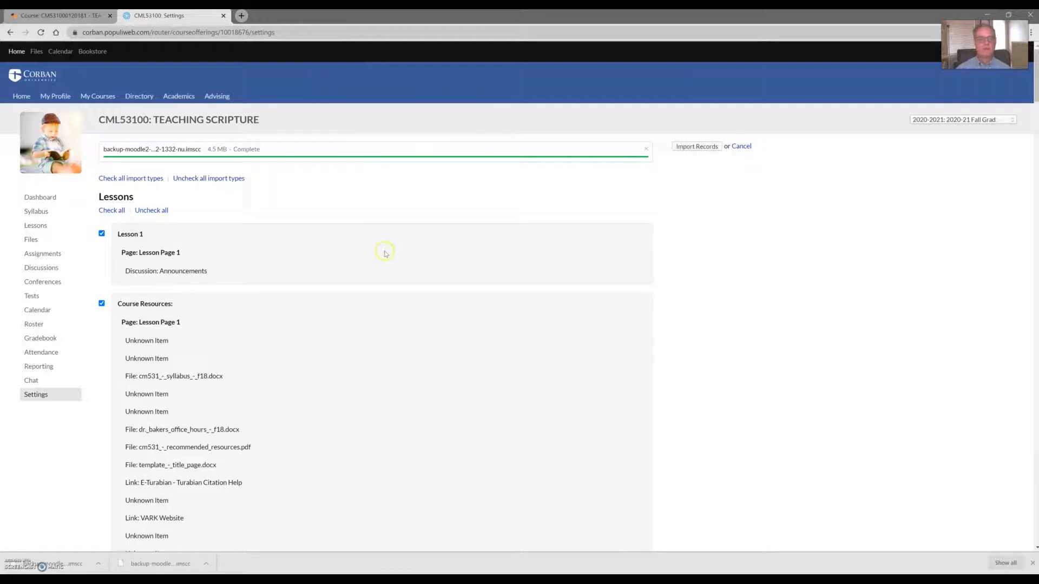
{"action": "scroll", "coordinate": [385, 253], "scroll_direction": "down", "scroll_amount": 12}
{"action": "scroll", "coordinate": [385, 253], "scroll_direction": "down", "scroll_amount": 20}
{"action": "scroll", "coordinate": [384, 245], "scroll_direction": "down", "scroll_amount": 20}
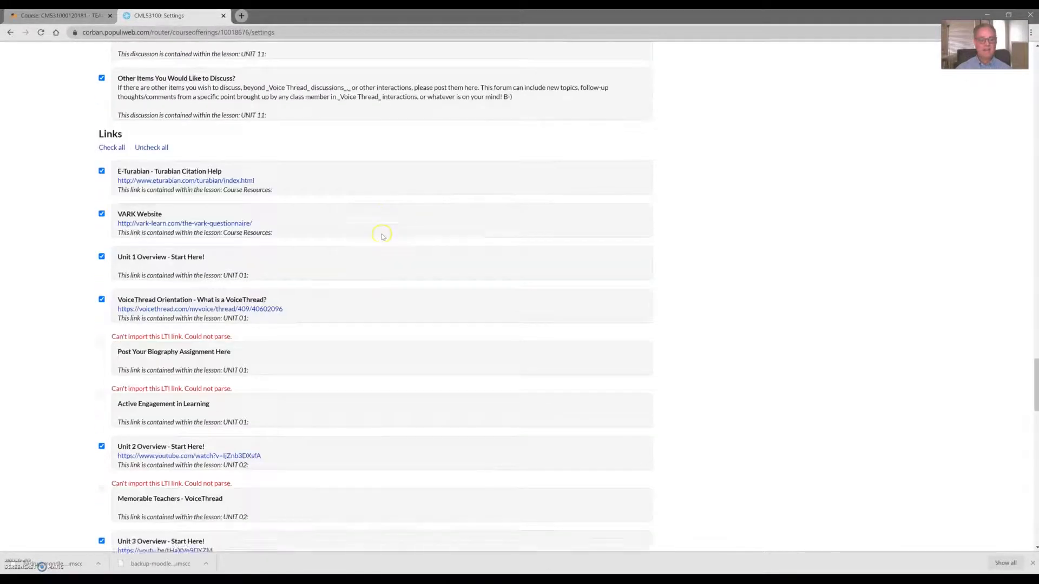
{"action": "scroll", "coordinate": [382, 236], "scroll_direction": "down", "scroll_amount": 20}
{"action": "scroll", "coordinate": [427, 262], "scroll_direction": "down", "scroll_amount": 3}
{"action": "scroll", "coordinate": [426, 250], "scroll_direction": "up", "scroll_amount": 15}
{"action": "scroll", "coordinate": [424, 234], "scroll_direction": "up", "scroll_amount": 20}
{"action": "scroll", "coordinate": [417, 222], "scroll_direction": "up", "scroll_amount": 20}
{"action": "scroll", "coordinate": [414, 218], "scroll_direction": "up", "scroll_amount": 20}
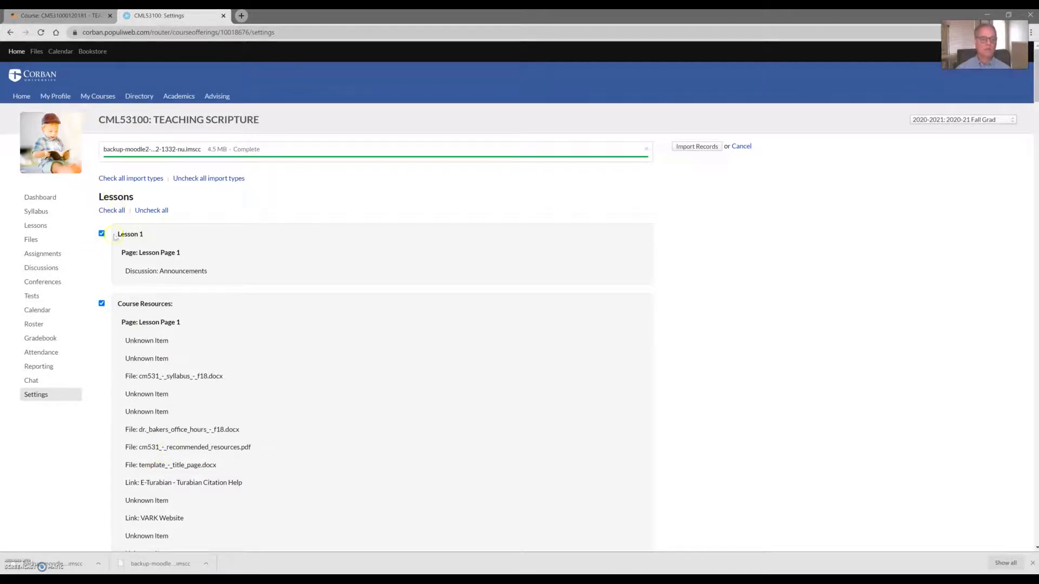
Step: Import the cartridge without Lesson 1 and Course Resources, then cancel after the processing error
{"action": "left_click", "coordinate": [149, 212]}
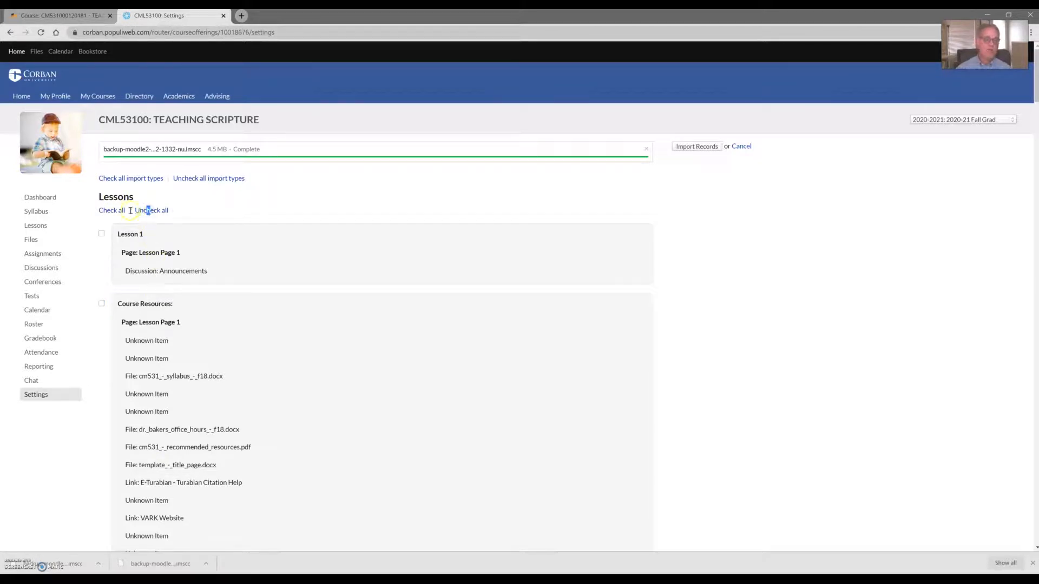
{"action": "left_click", "coordinate": [113, 210]}
{"action": "left_click", "coordinate": [150, 211]}
{"action": "left_click", "coordinate": [101, 304]}
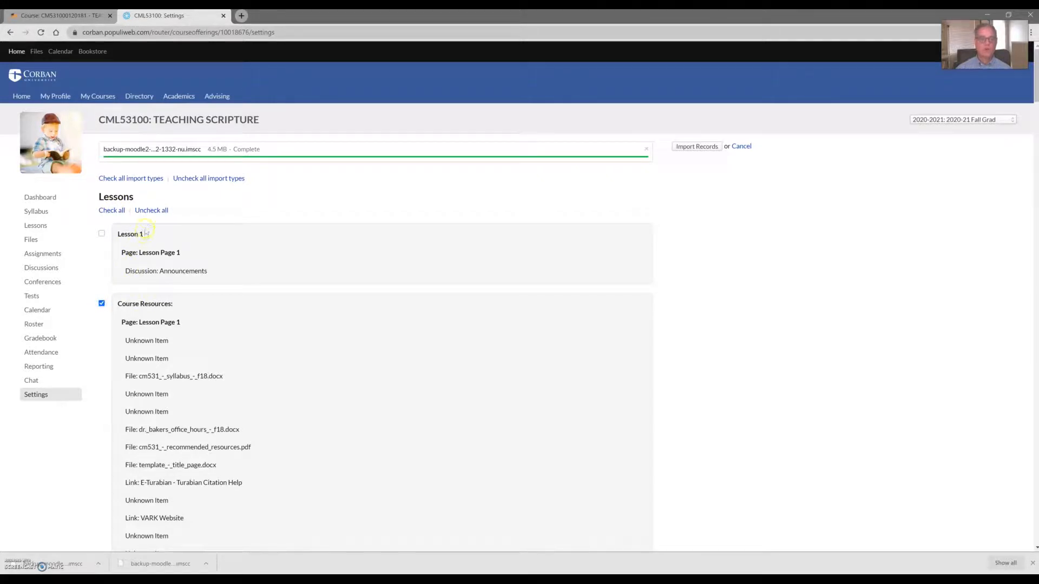
{"action": "left_click", "coordinate": [151, 211]}
{"action": "left_click", "coordinate": [698, 150]}
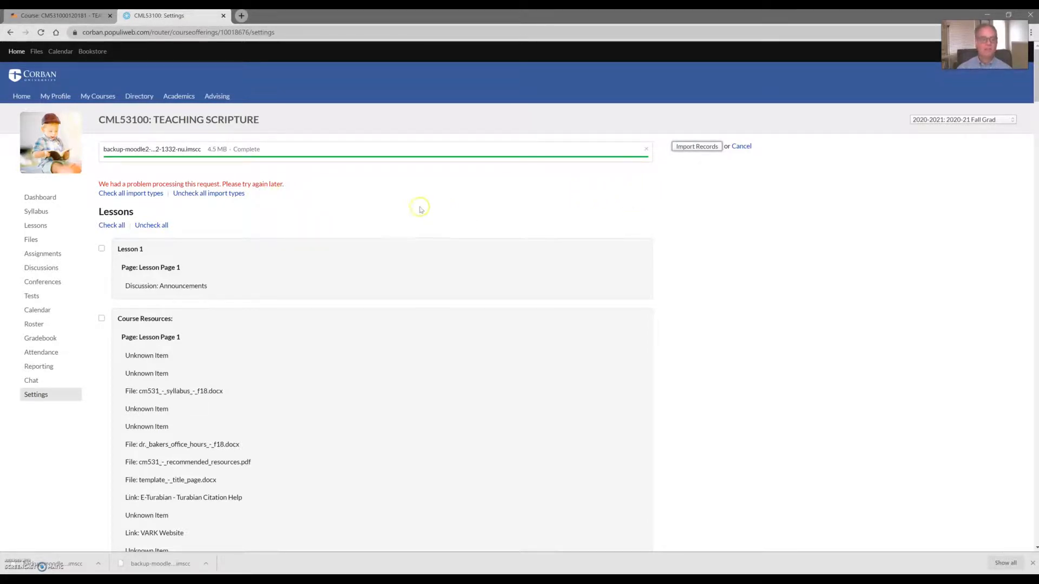
{"action": "left_click", "coordinate": [741, 147]}
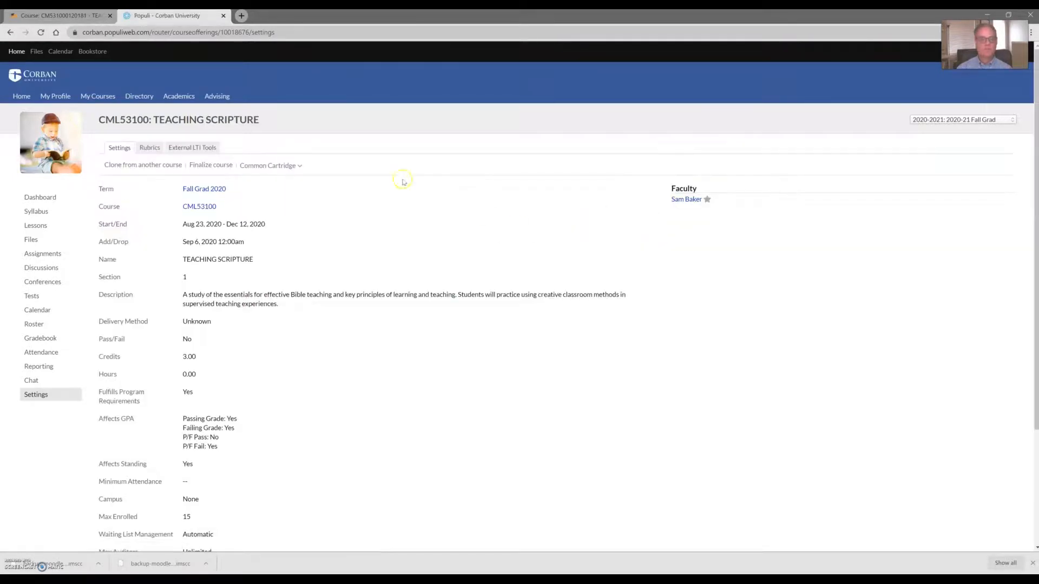
Step: Re-upload the first .imscc backup and import all its records with every item checked
{"action": "left_click", "coordinate": [276, 166]}
{"action": "left_click", "coordinate": [293, 185]}
{"action": "left_click", "coordinate": [395, 172]}
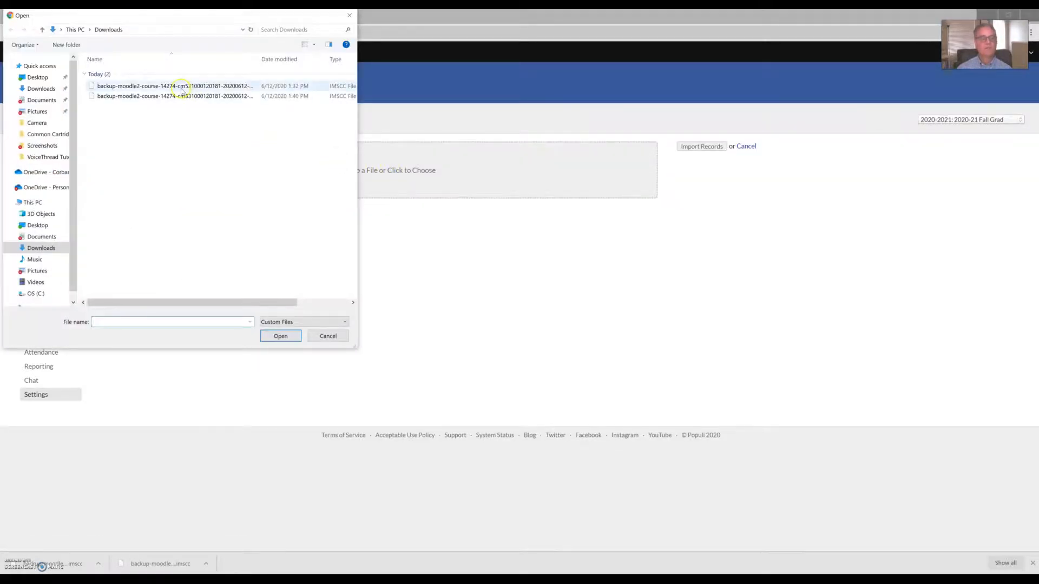
{"action": "left_click", "coordinate": [182, 90]}
{"action": "left_click", "coordinate": [271, 335]}
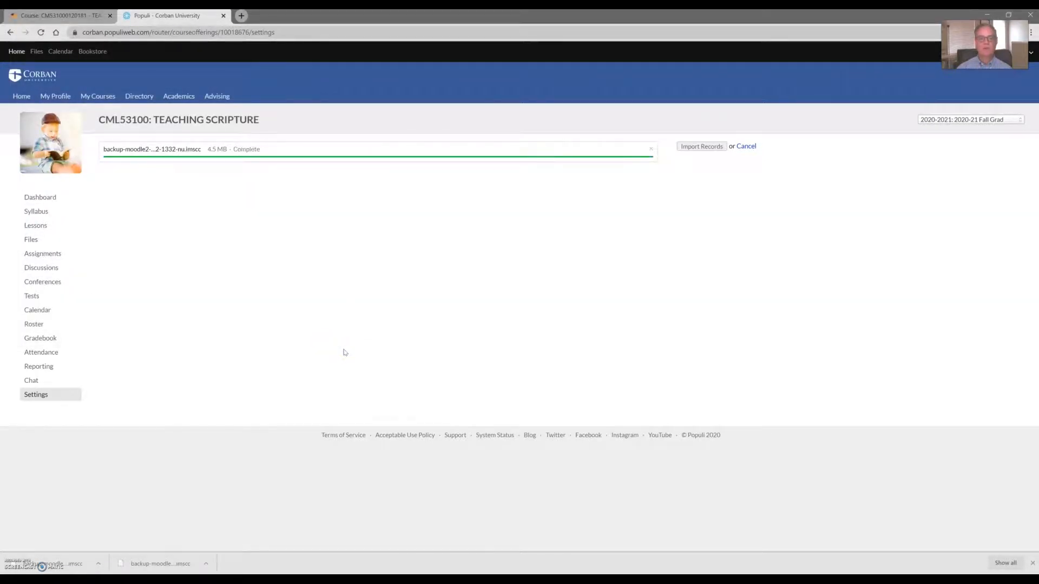
{"action": "left_click", "coordinate": [696, 147]}
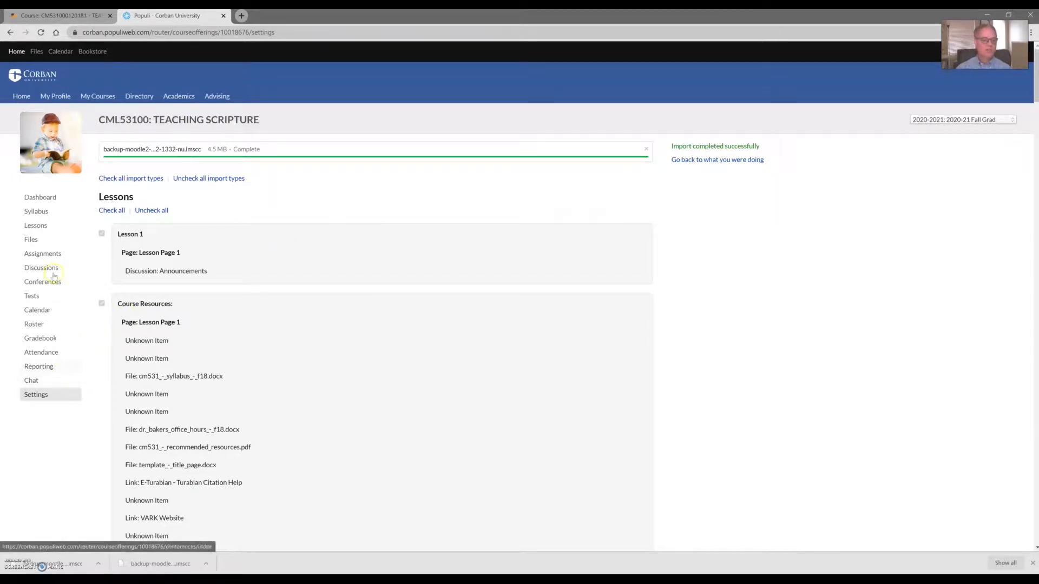
Step: Check the imported files on the course Files page
{"action": "left_click", "coordinate": [41, 198]}
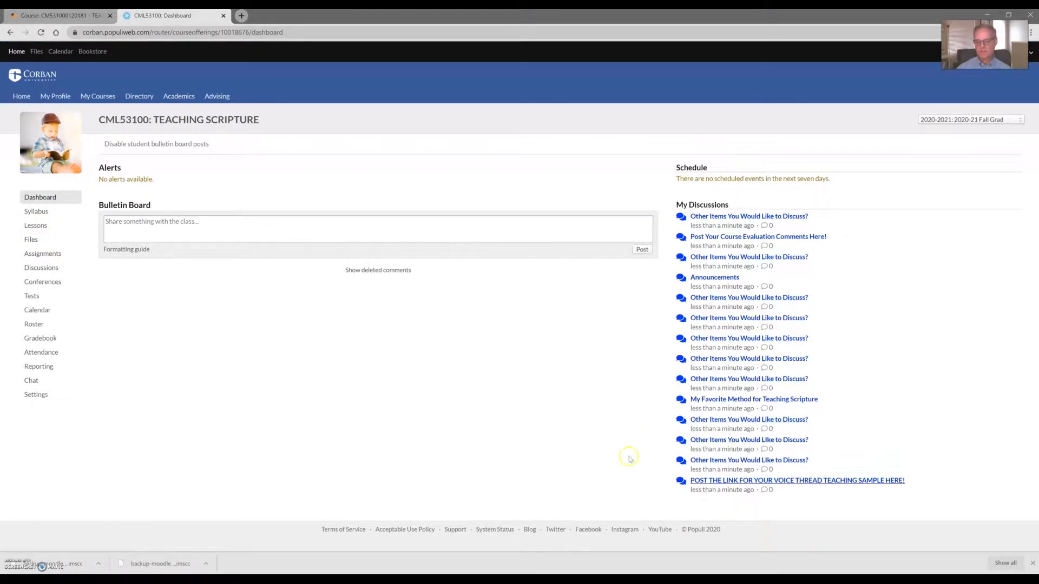
{"action": "left_click", "coordinate": [34, 243]}
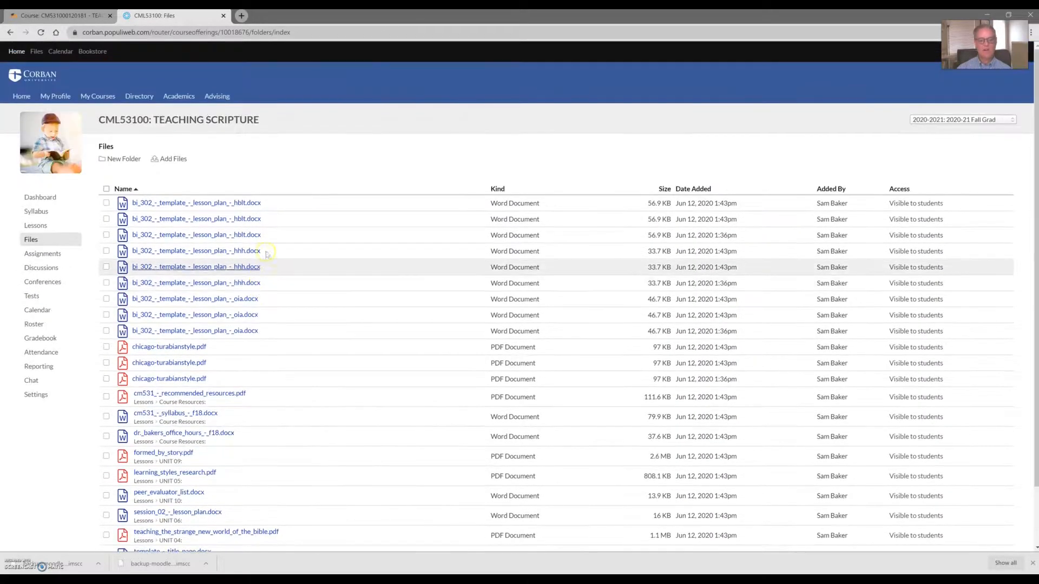
{"action": "scroll", "coordinate": [278, 401], "scroll_direction": "down", "scroll_amount": 2}
{"action": "scroll", "coordinate": [276, 399], "scroll_direction": "up", "scroll_amount": 2}
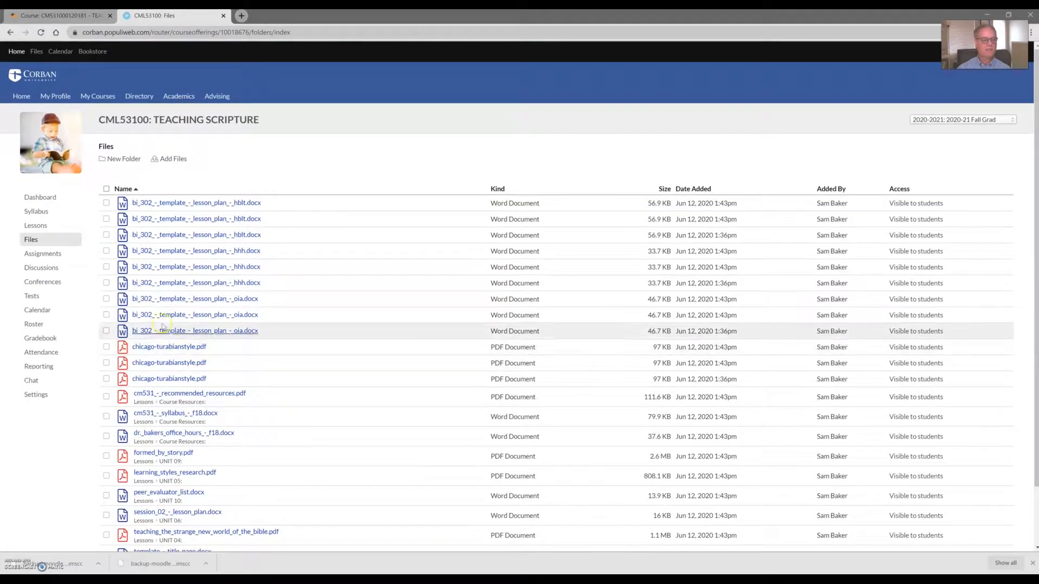
Step: Review the imported unit discussions, listed as future discussions available Aug 23, 2020
{"action": "left_click", "coordinate": [45, 268]}
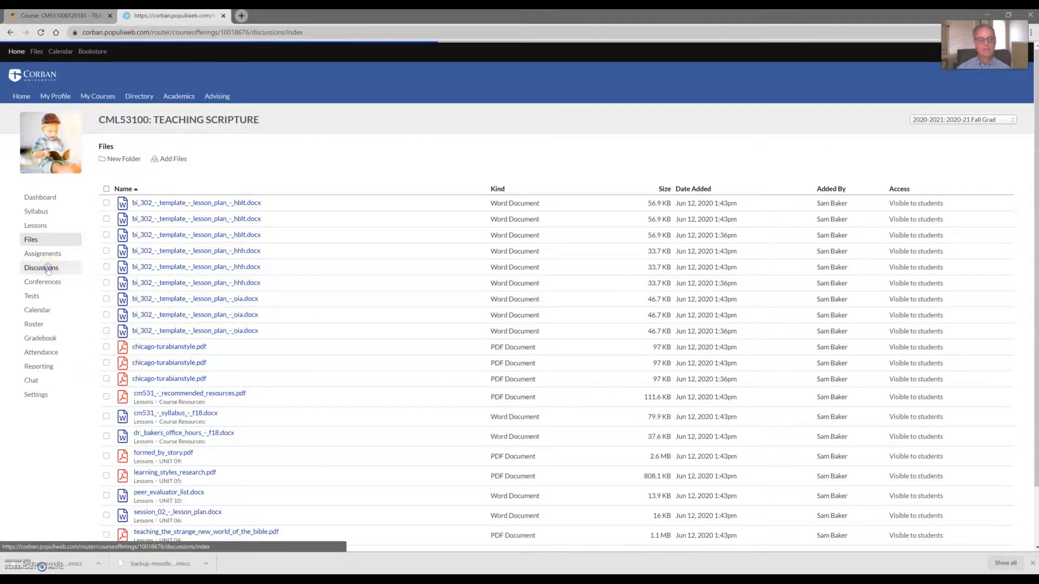
{"action": "scroll", "coordinate": [302, 281], "scroll_direction": "down", "scroll_amount": 3}
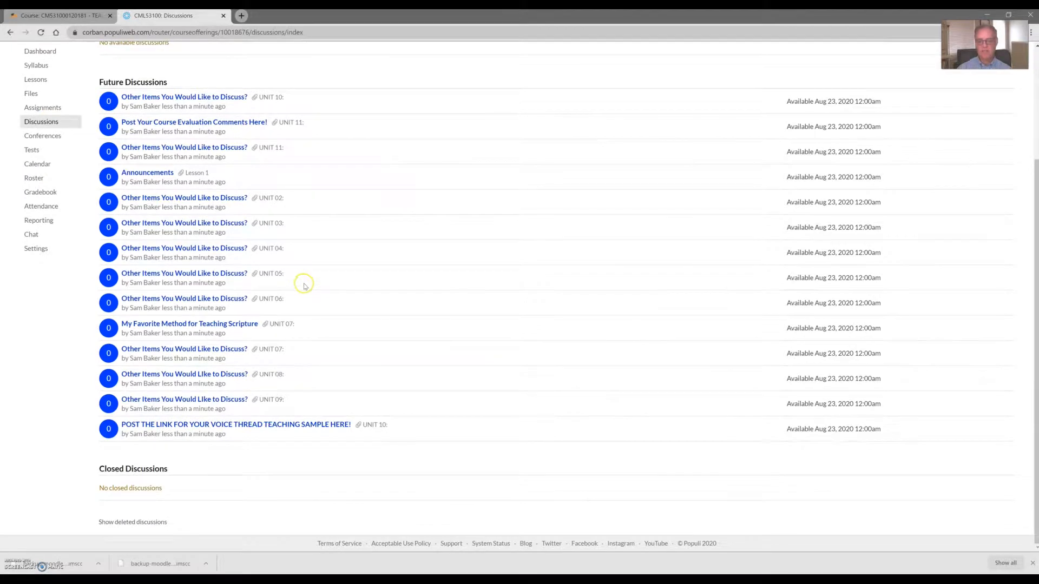
{"action": "scroll", "coordinate": [376, 320], "scroll_direction": "up", "scroll_amount": 1}
{"action": "scroll", "coordinate": [375, 319], "scroll_direction": "up", "scroll_amount": 2}
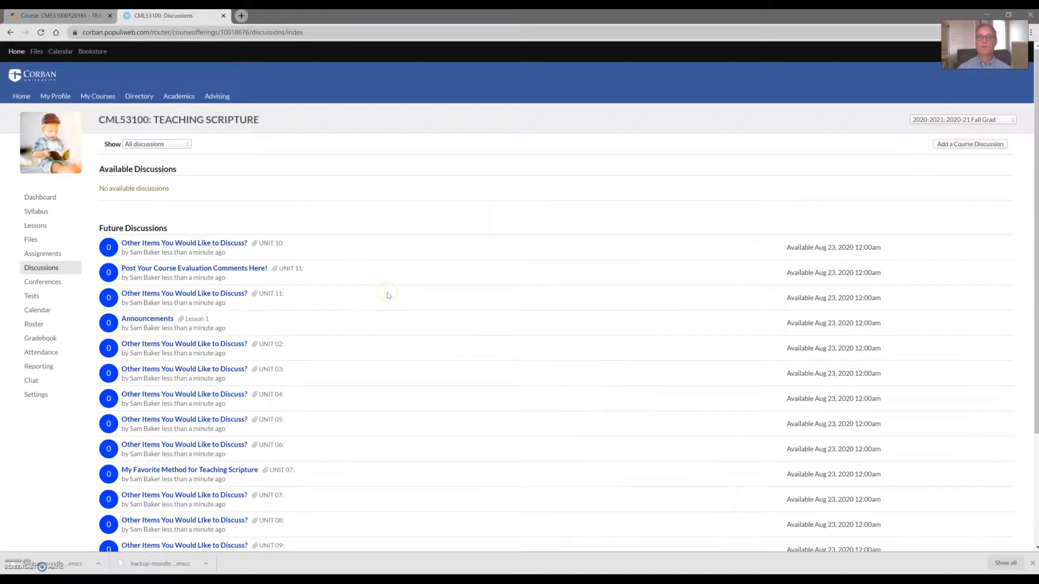